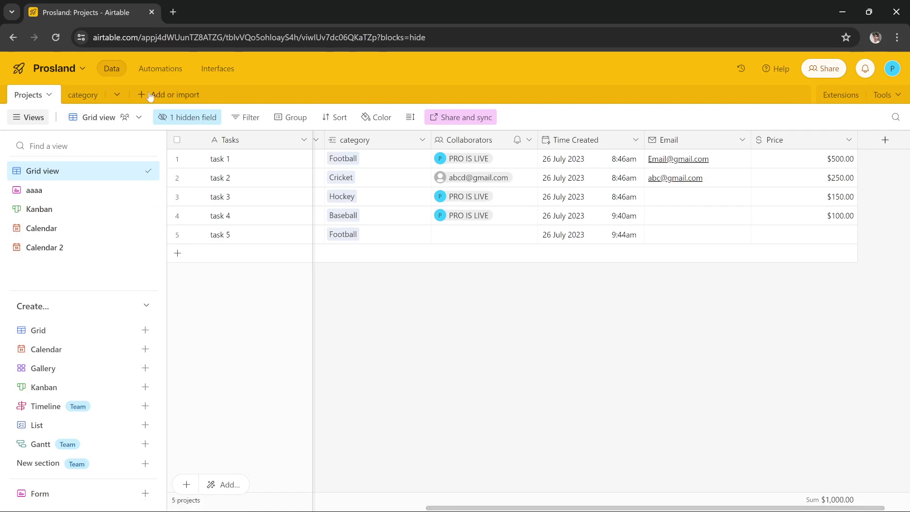
# - Look over the category table, then return to the Projects table
pyautogui.click(117, 97)
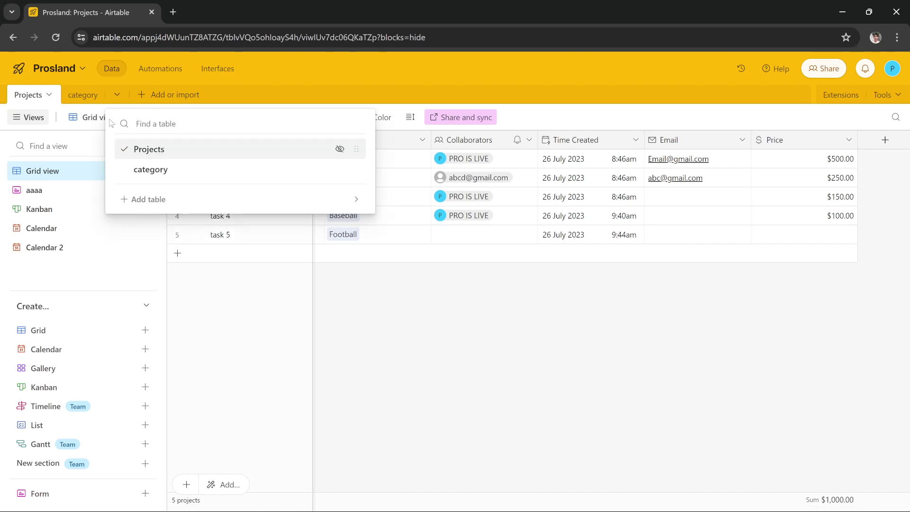
pyautogui.click(173, 173)
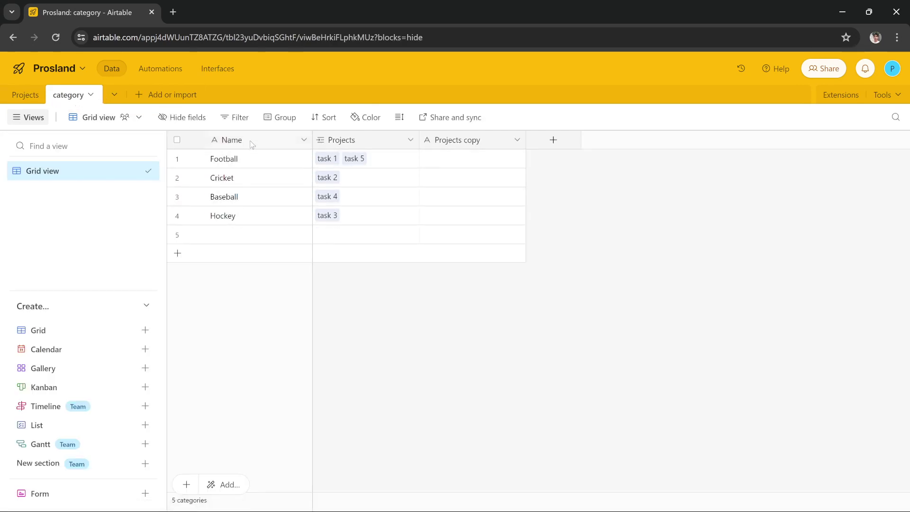
pyautogui.click(34, 96)
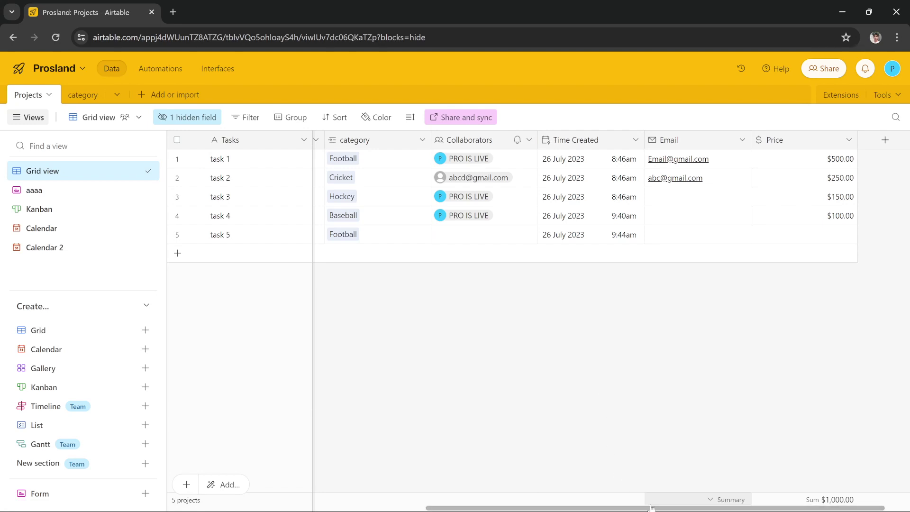
pyautogui.hscroll(2, 616, 477)
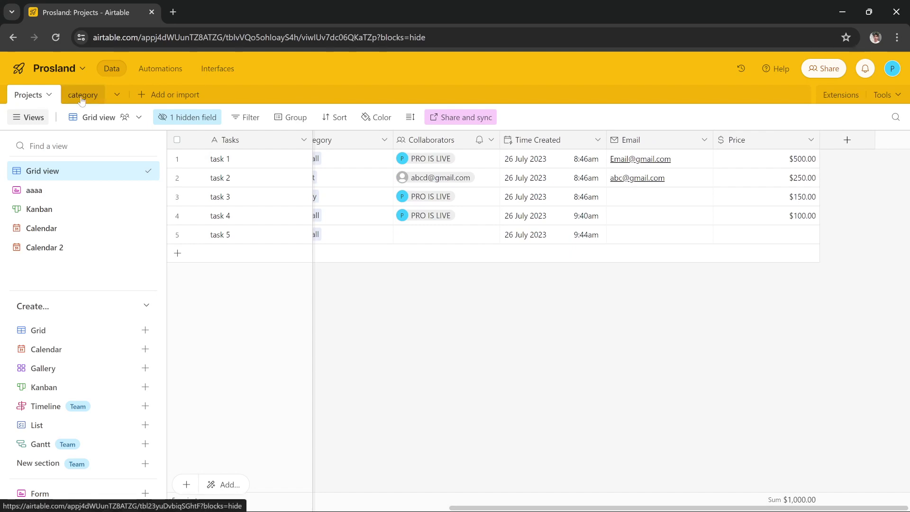
# - Add a 'projects' field linking to category, with a lookup of category's Projects field
pyautogui.click(847, 140)
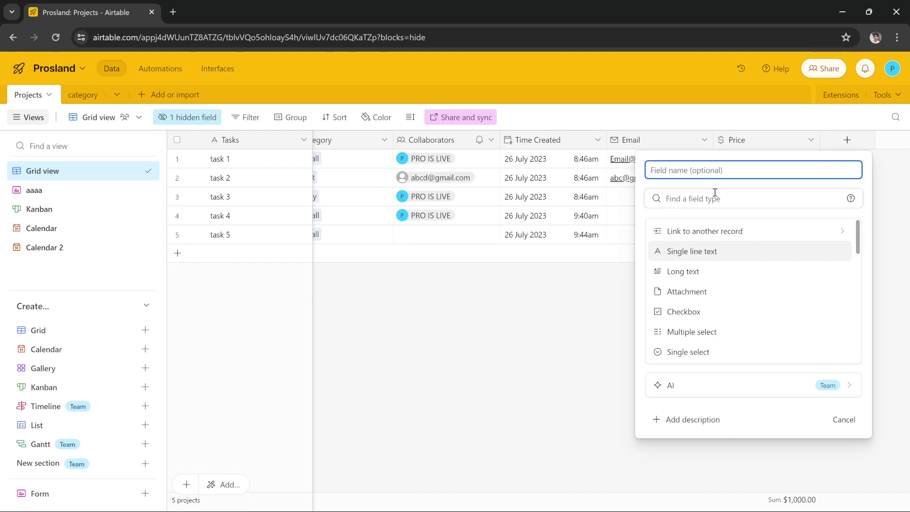
pyautogui.write('projects')
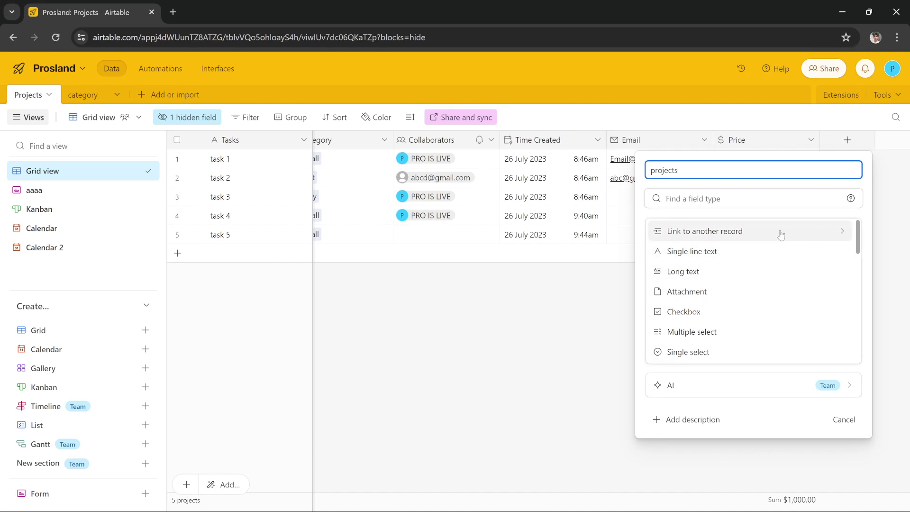
pyautogui.click(706, 238)
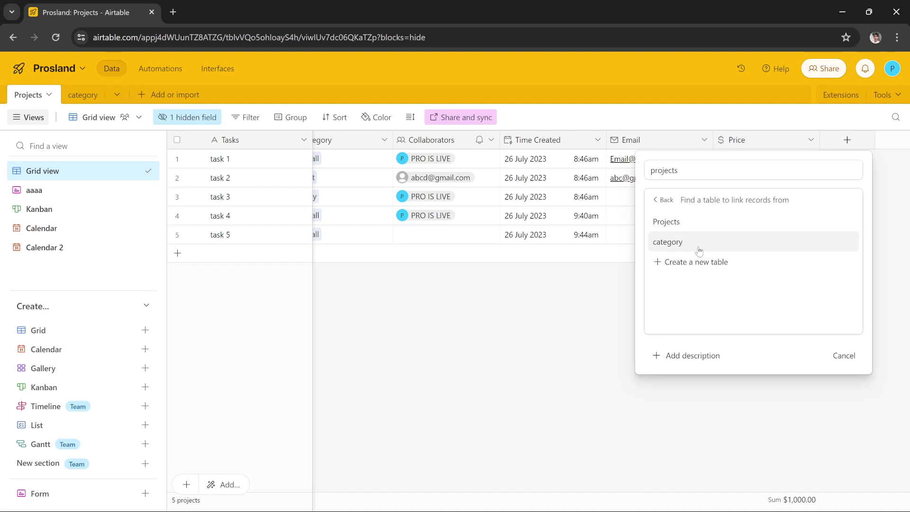
pyautogui.click(717, 251)
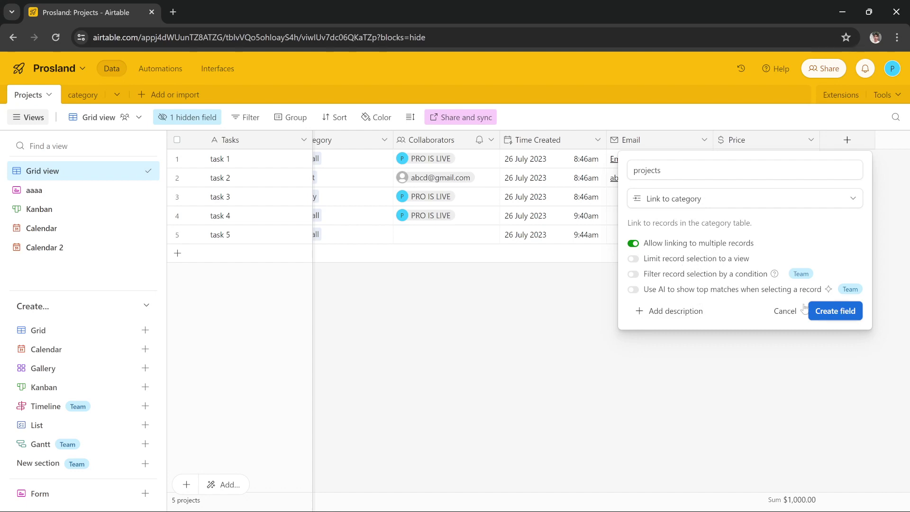
pyautogui.click(847, 317)
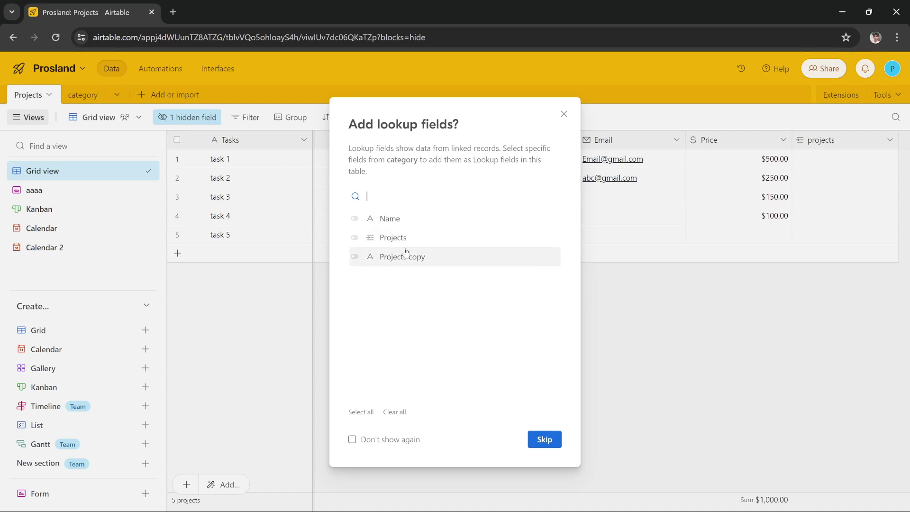
pyautogui.click(386, 237)
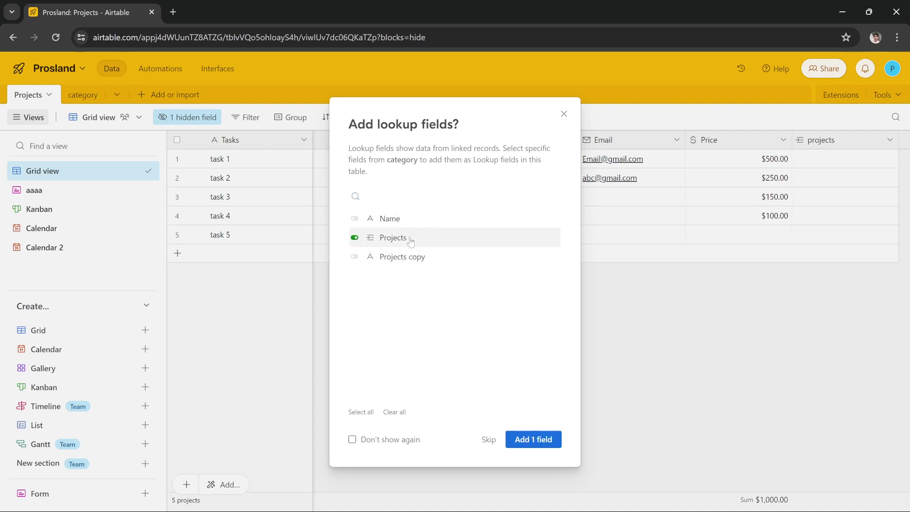
pyautogui.click(536, 438)
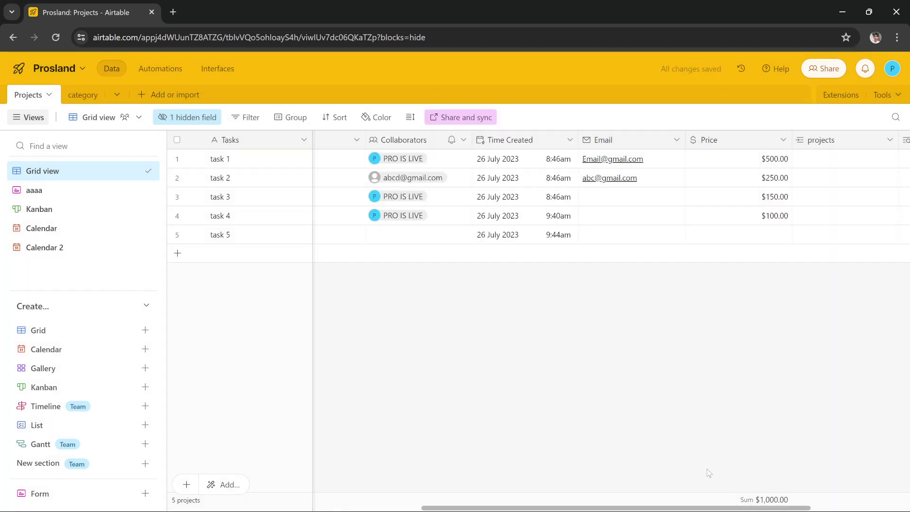
# - Link task 1 to a newly created category record 'abc'
pyautogui.moveTo(723, 508); pyautogui.dragTo(821, 509)
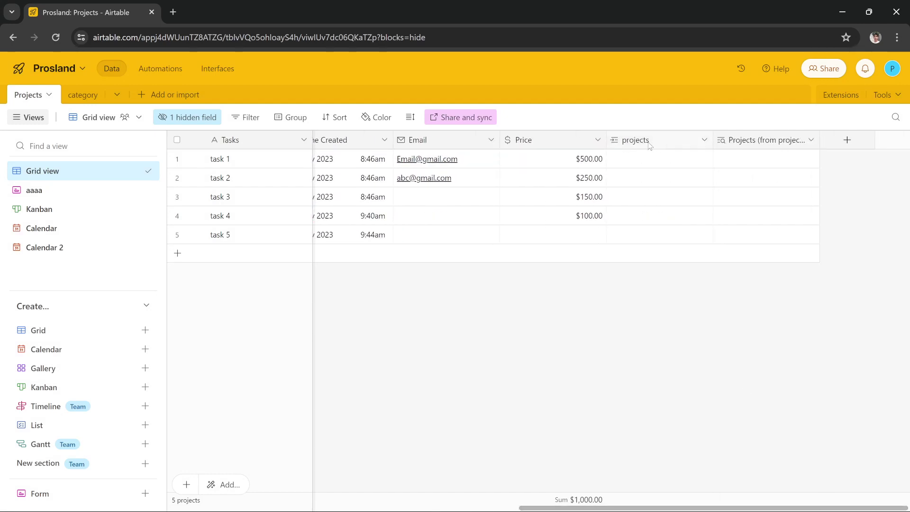
pyautogui.click(757, 140)
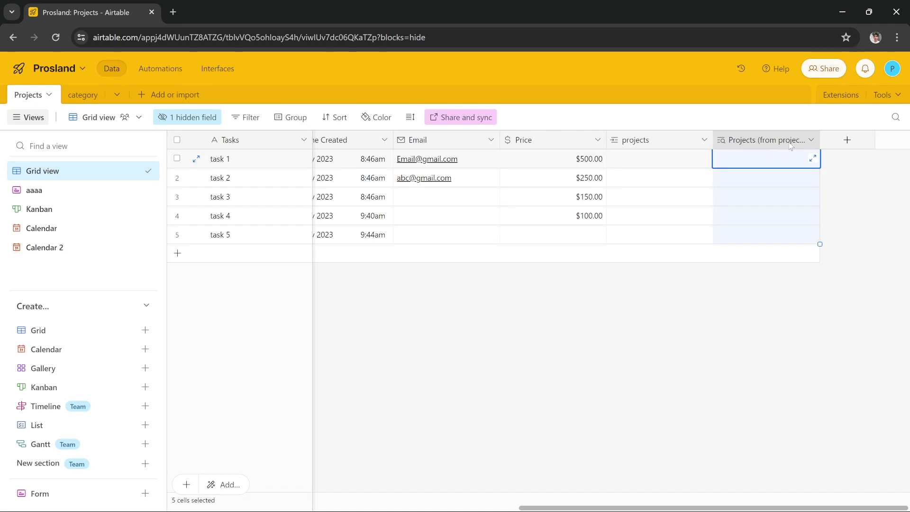
pyautogui.click(665, 139)
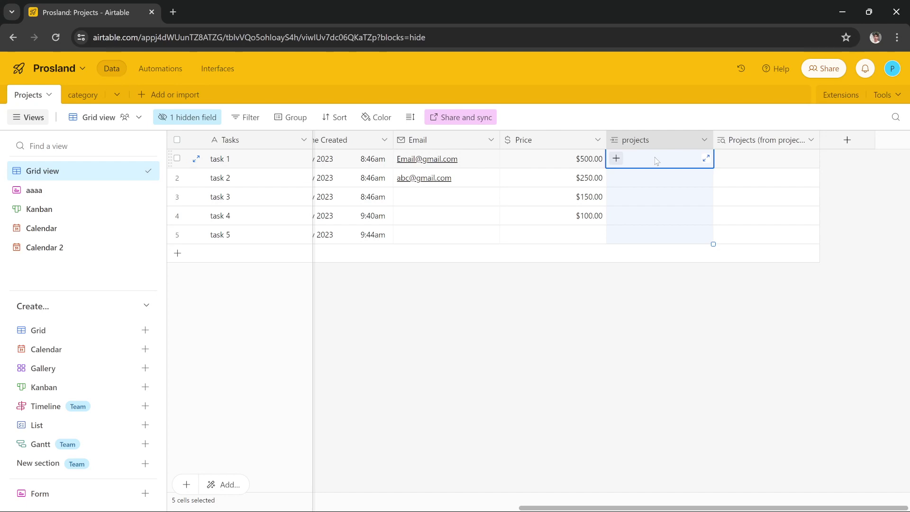
pyautogui.write('abc')
pyautogui.click(579, 205)
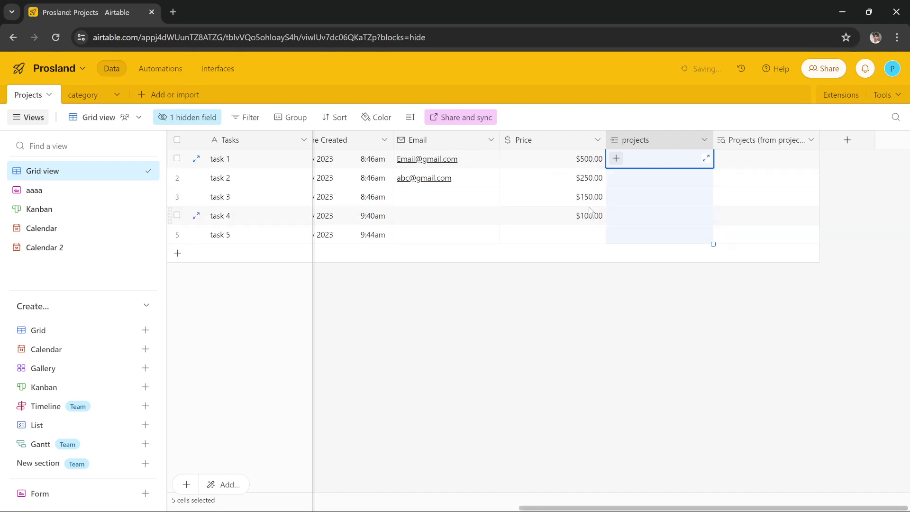
pyautogui.click(630, 274)
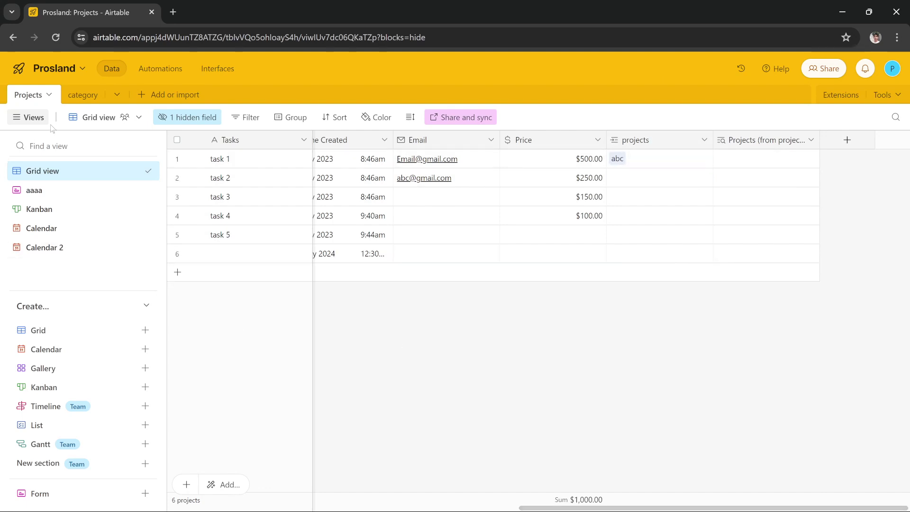
# - Delete the stray 'ccccc' name from row 7 of the category table
pyautogui.click(84, 95)
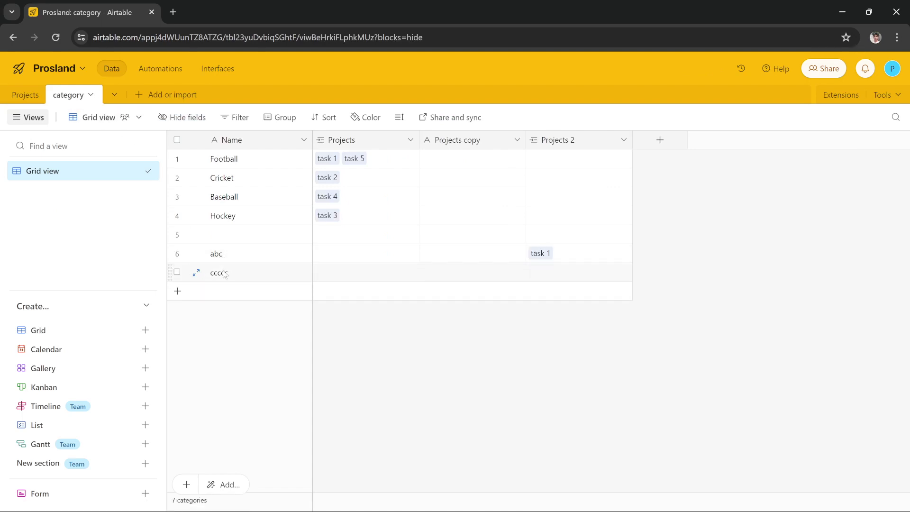
pyautogui.click(266, 278)
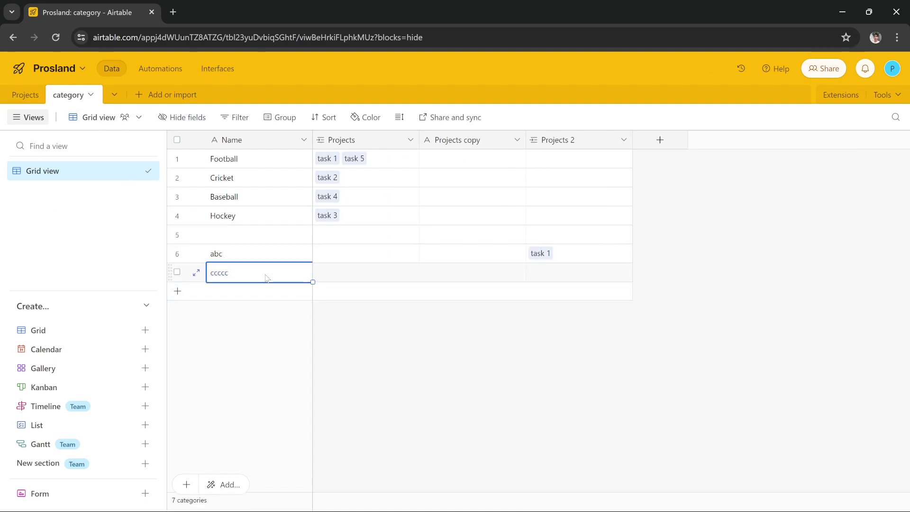
pyautogui.press('Delete')
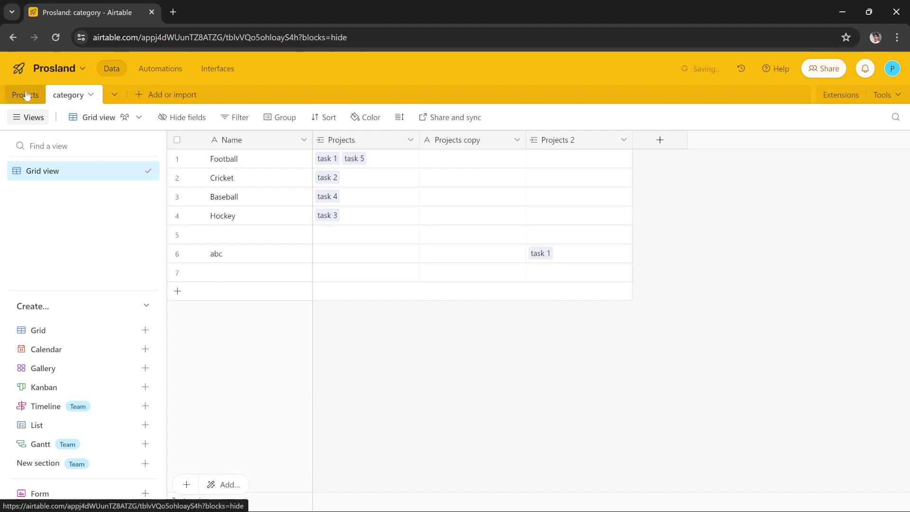
pyautogui.click(27, 95)
# - Link task 2 to a new 'prosland' category record and confirm it in the category table
pyautogui.click(629, 179)
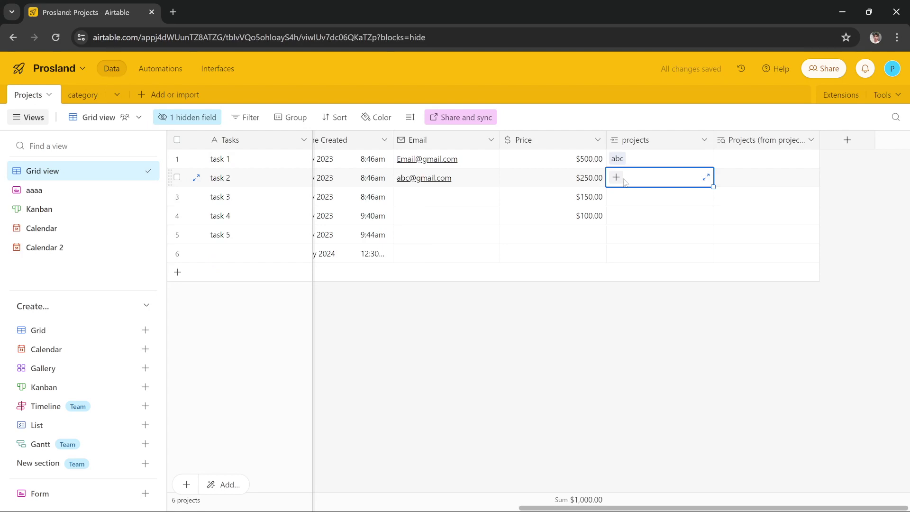
pyautogui.write('p')
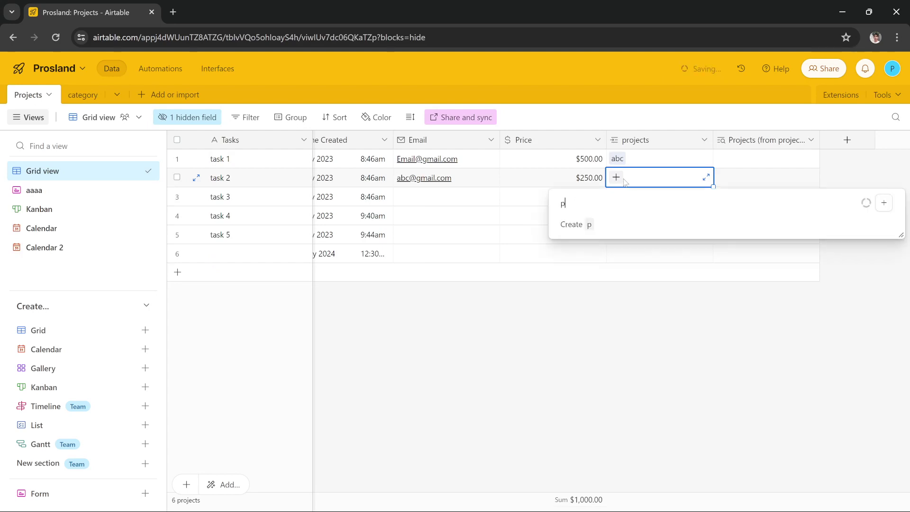
pyautogui.write('rosland')
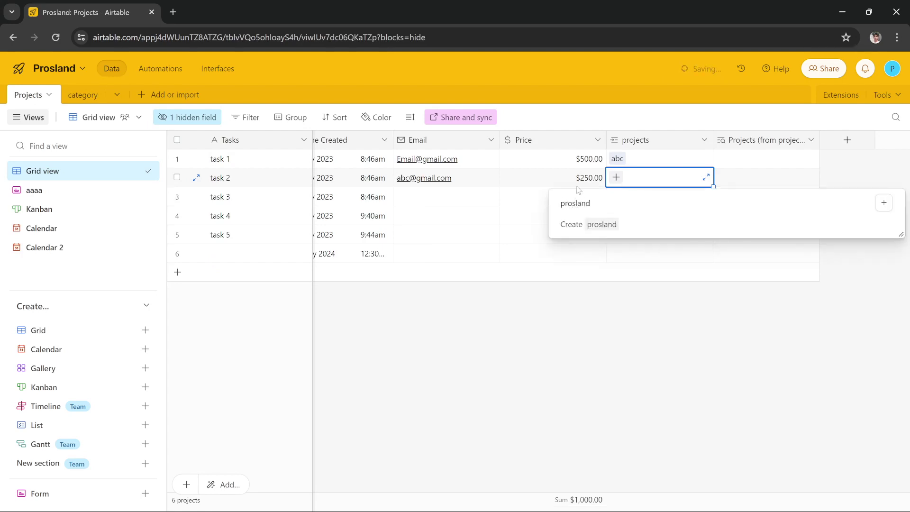
pyautogui.hotkey('ctrl', 'a')
pyautogui.press('Escape')
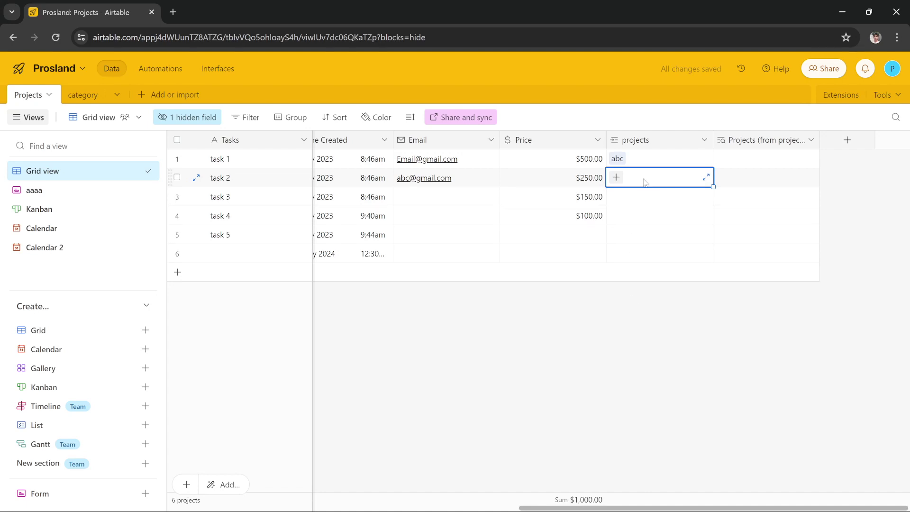
pyautogui.click(625, 182)
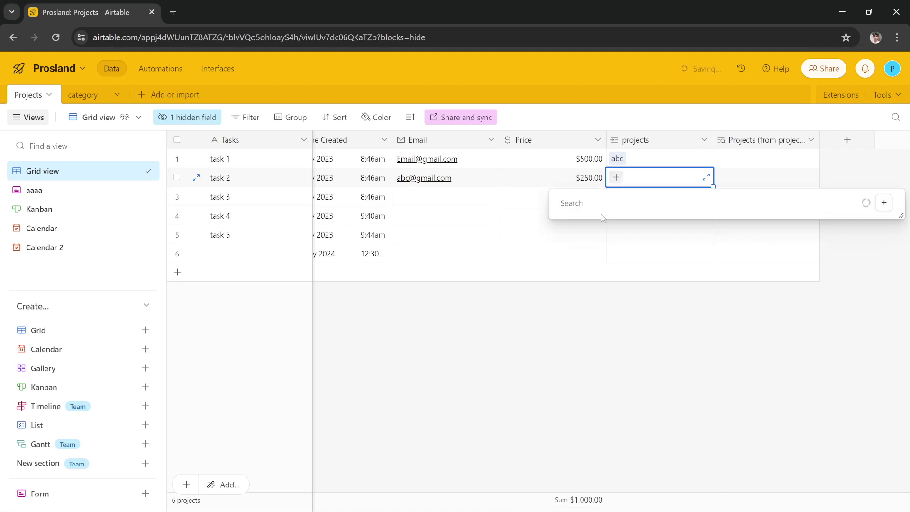
pyautogui.write('prosland')
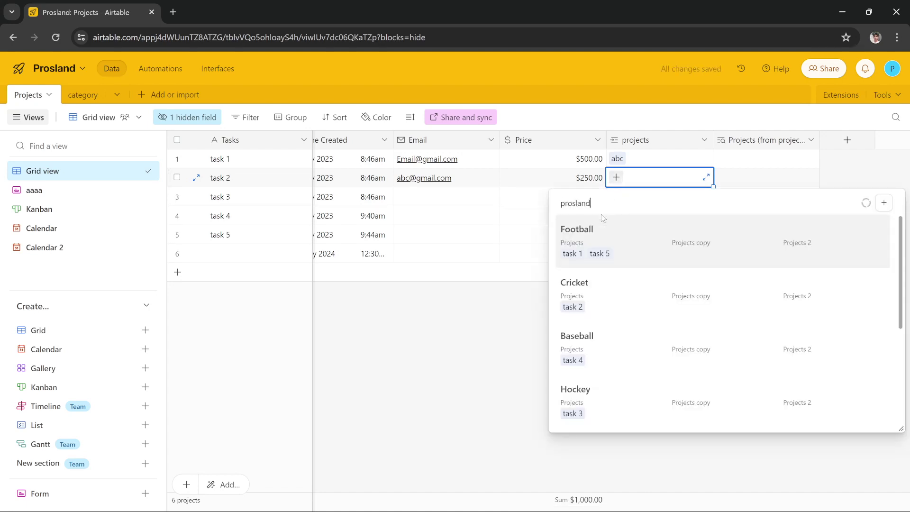
pyautogui.hotkey('ctrl', 'a')
pyautogui.press('Escape')
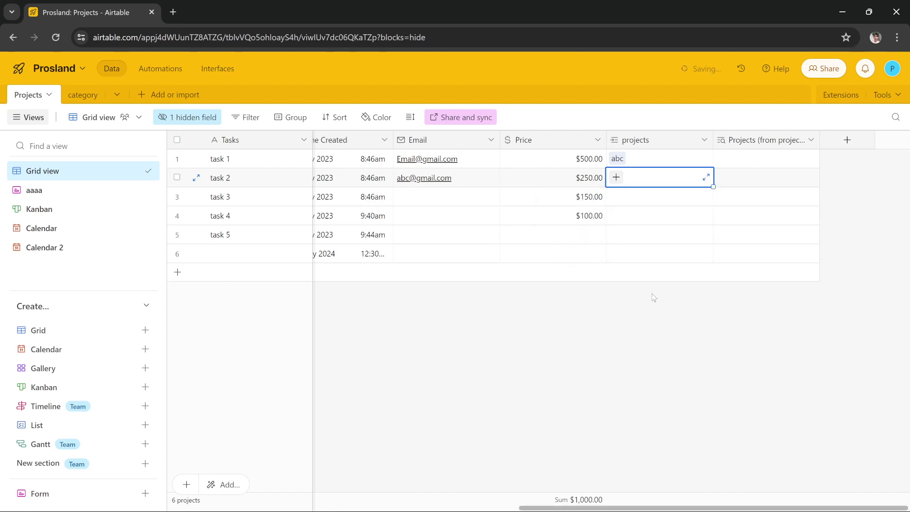
pyautogui.click(653, 298)
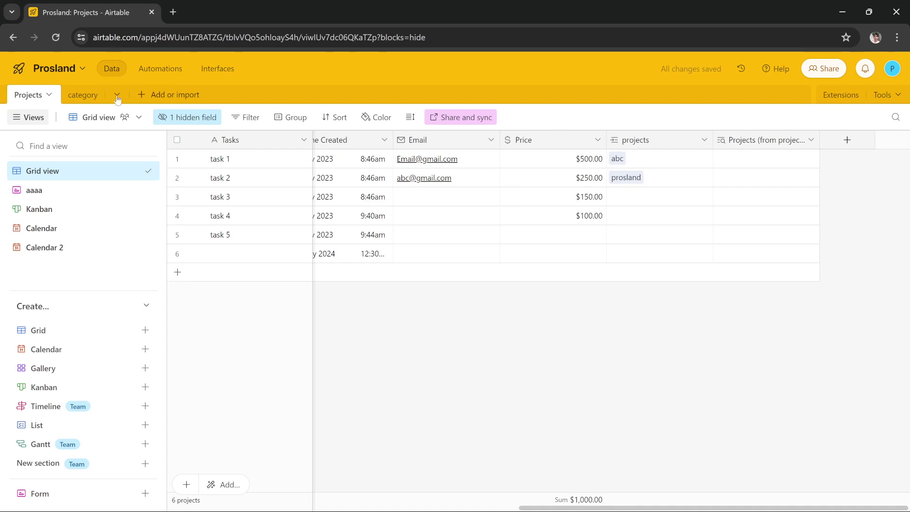
pyautogui.click(85, 94)
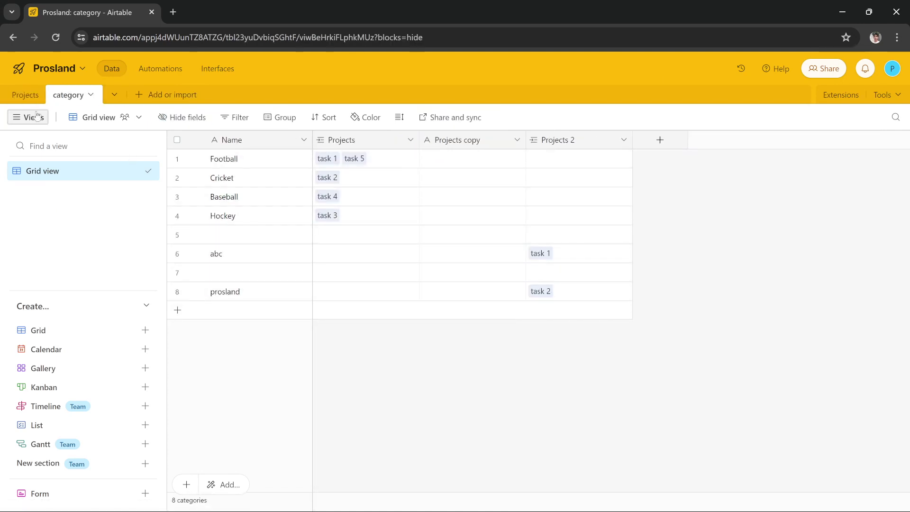
pyautogui.click(25, 94)
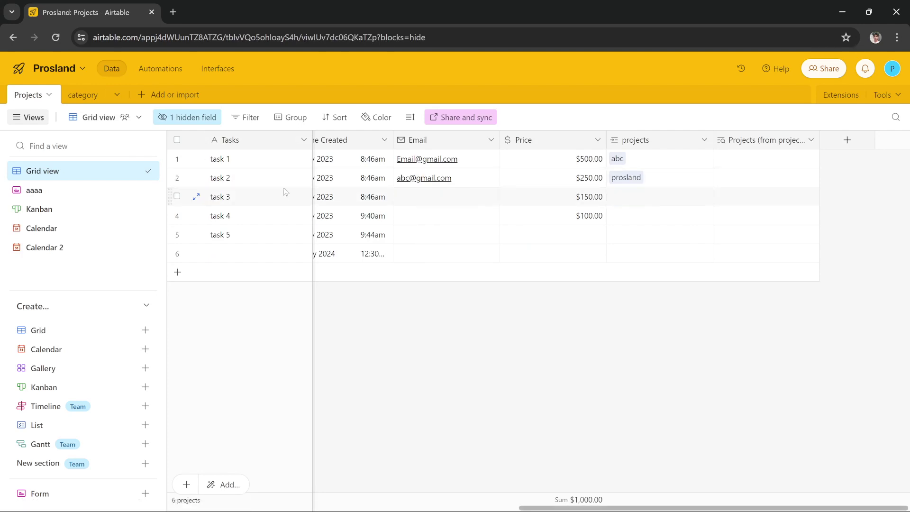
# - Expand task 1's lookup cell to inspect it, then view the category table
pyautogui.click(764, 153)
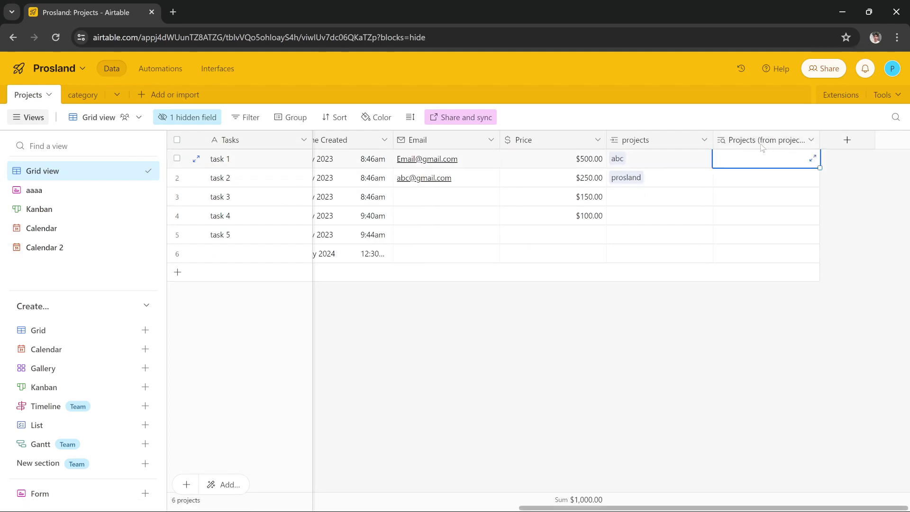
pyautogui.press('Return')
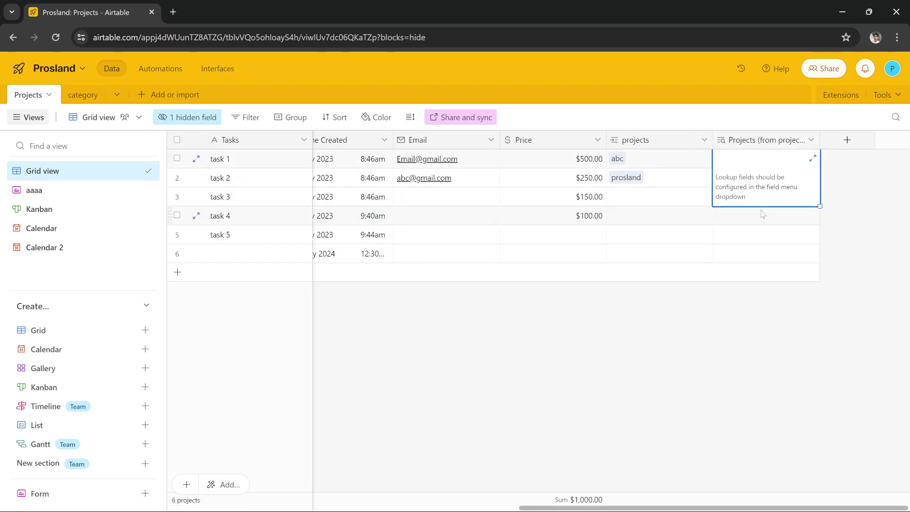
pyautogui.click(772, 254)
pyautogui.click(758, 158)
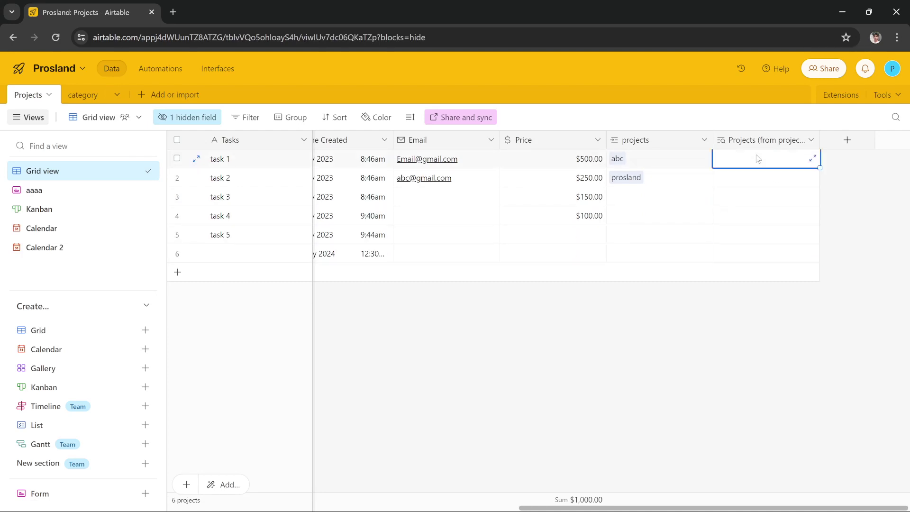
pyautogui.click(764, 164)
pyautogui.click(832, 201)
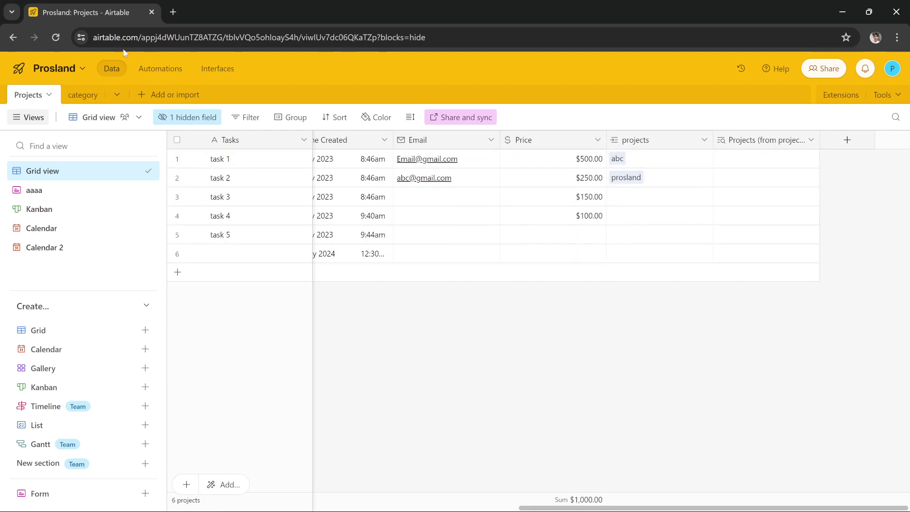
pyautogui.click(96, 95)
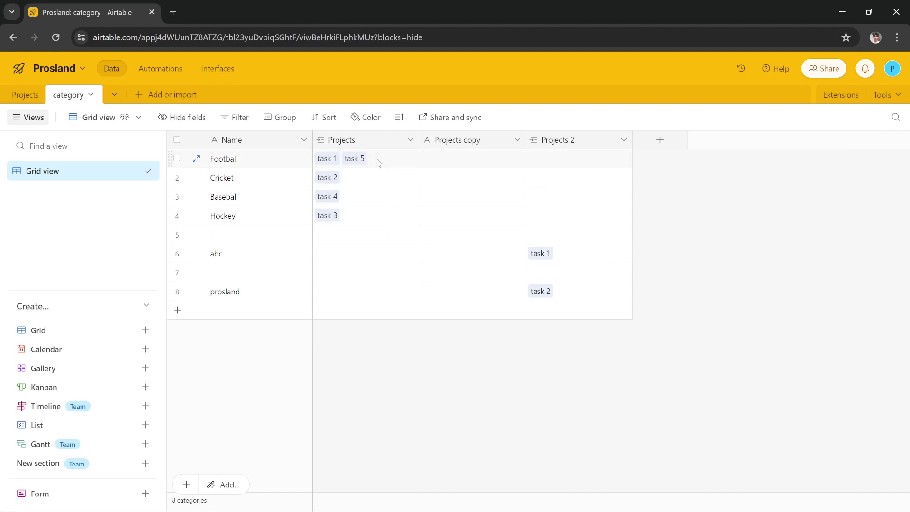
# - Link the fifth category to a new 'aA' record and verify it in both tables
pyautogui.click(363, 242)
pyautogui.click(323, 234)
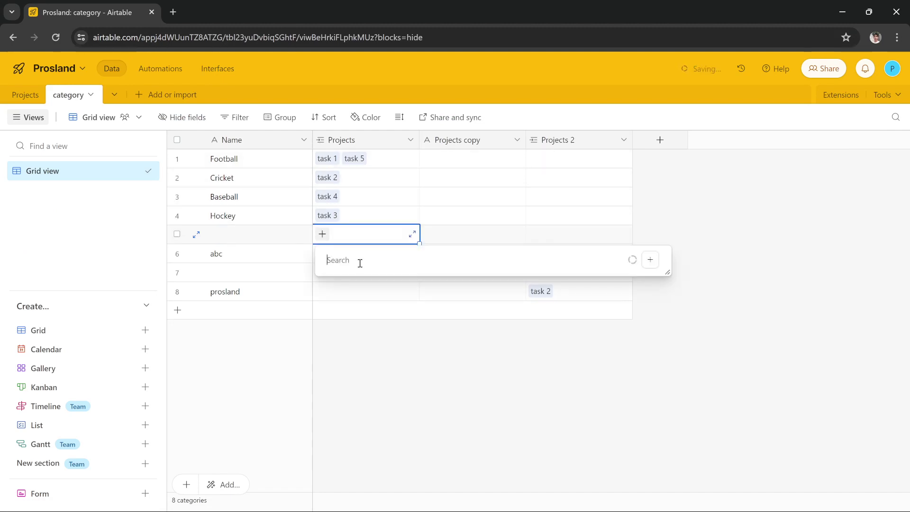
pyautogui.click(364, 284)
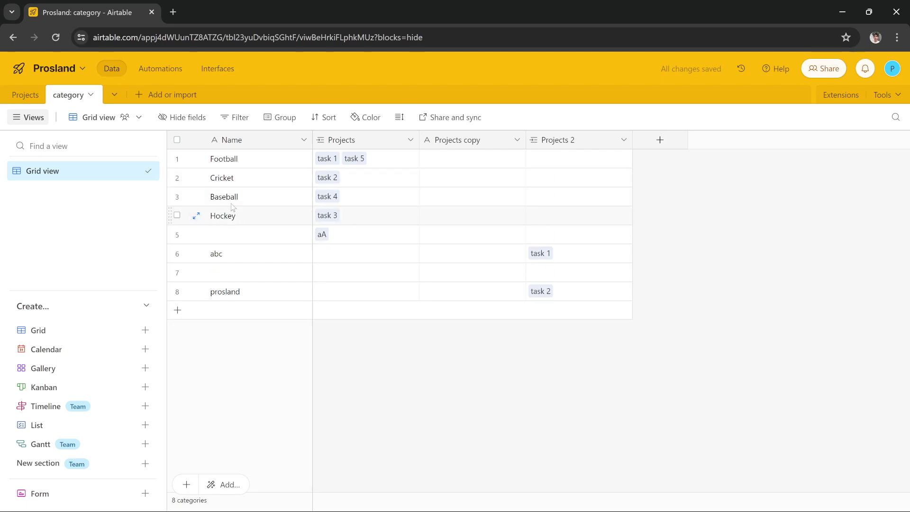
pyautogui.click(25, 94)
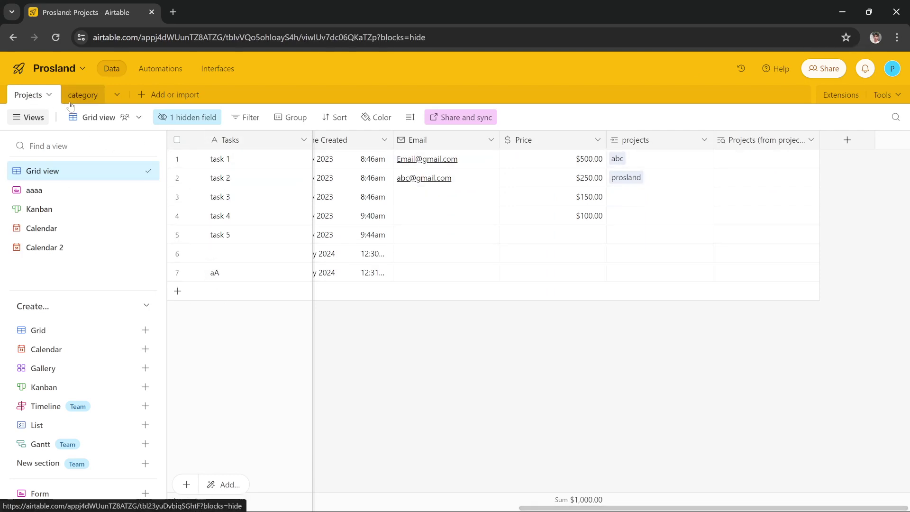
pyautogui.click(82, 95)
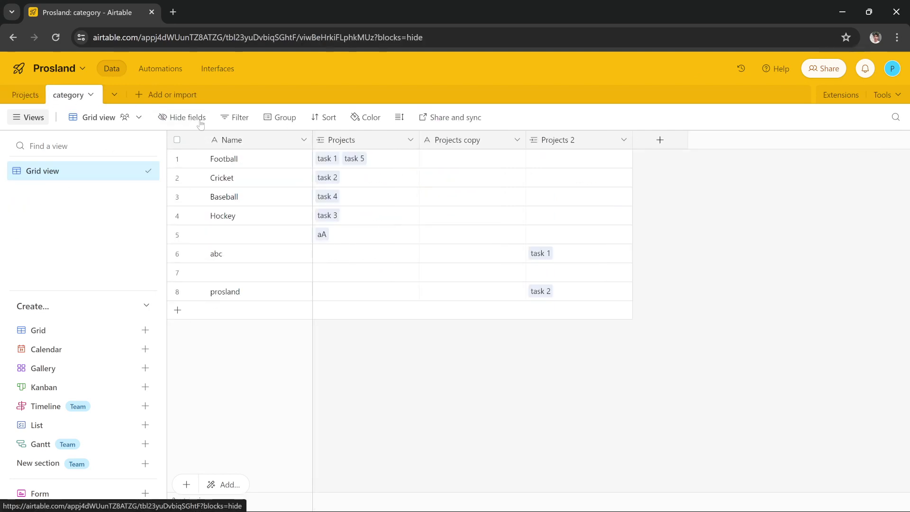
pyautogui.click(25, 95)
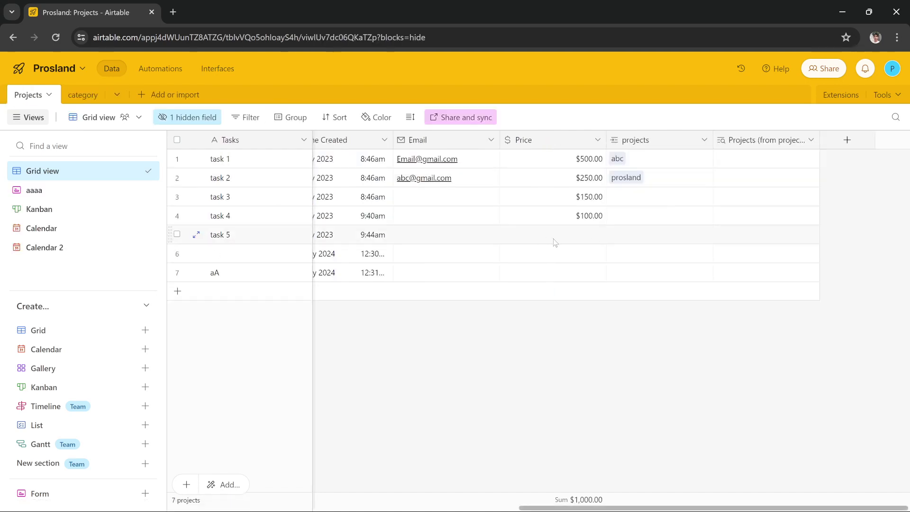
pyautogui.click(76, 95)
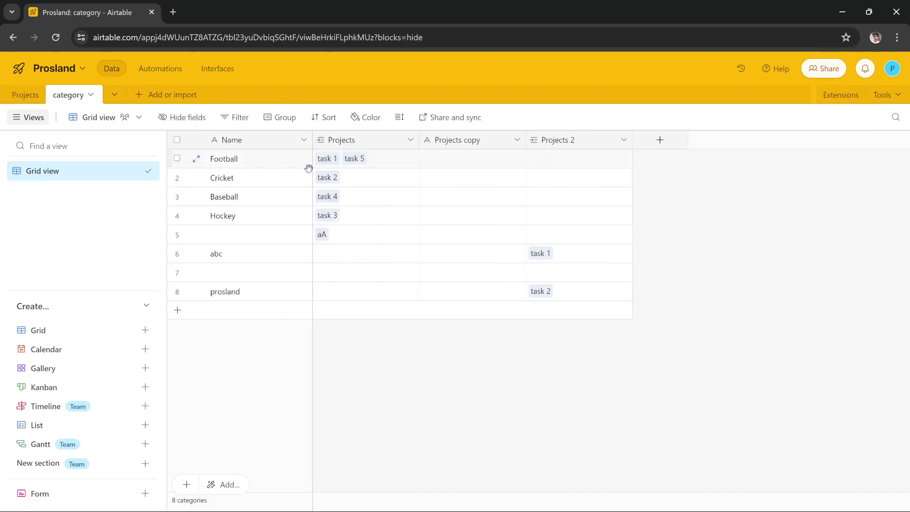